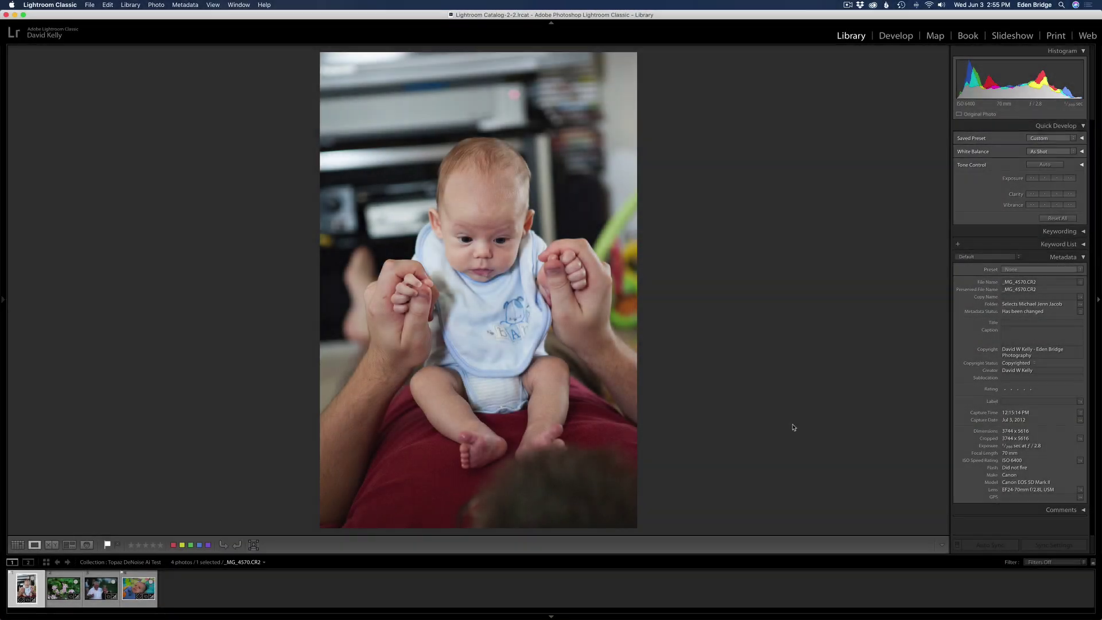
- Send the baby photo to Topaz DeNoise AI via Edit In, editing a 16-bit ProPhoto RGB TIFF copy
right_click(493, 260)
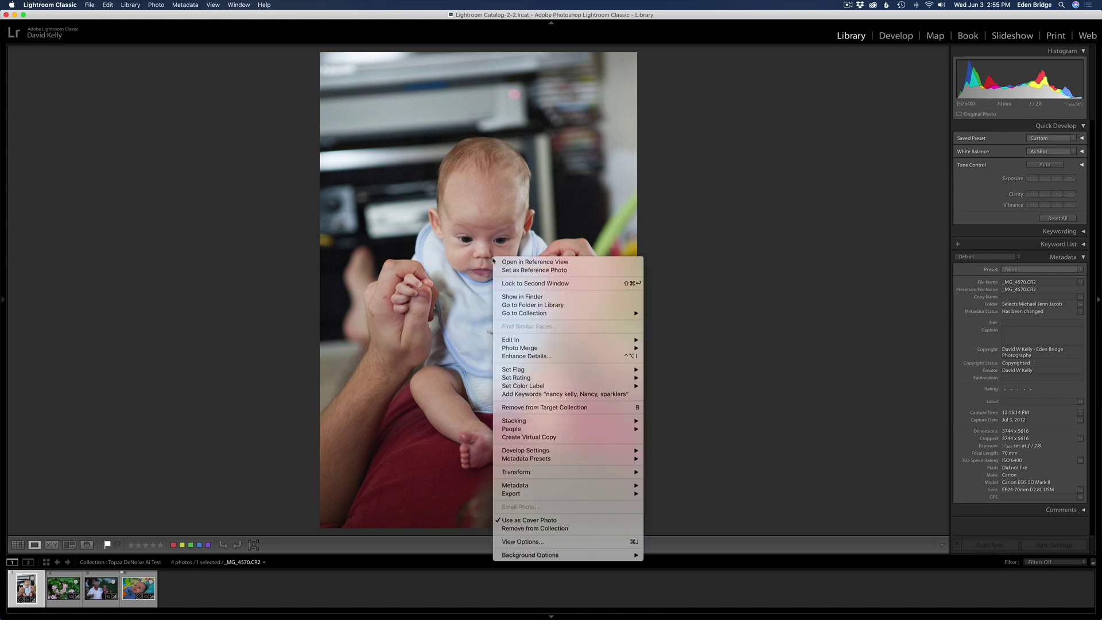
mouse_move(603, 340)
click(686, 492)
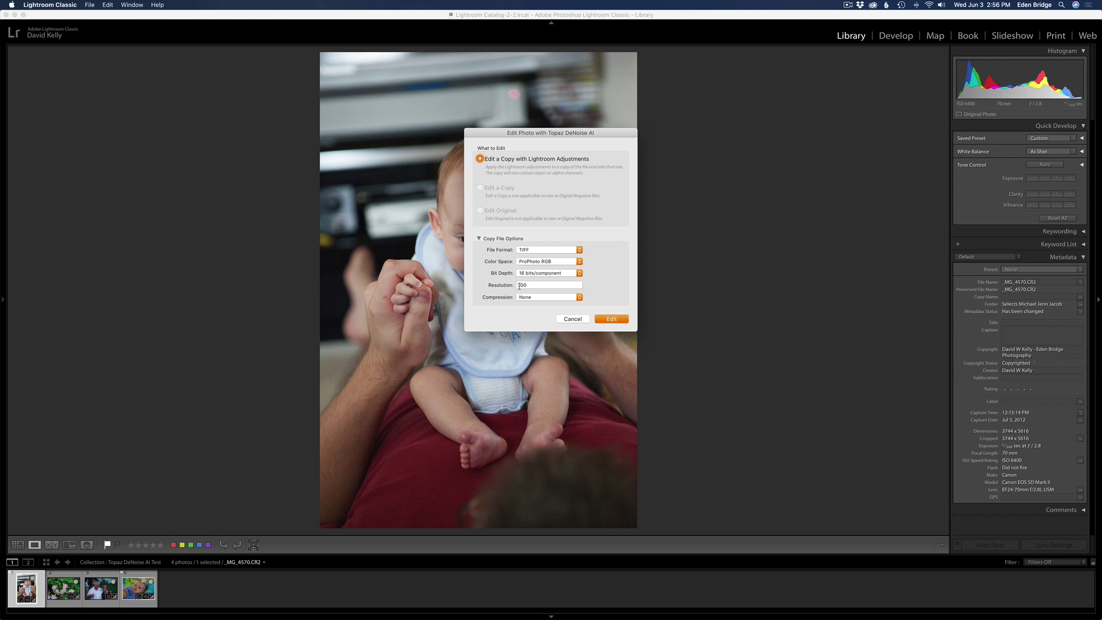
click(612, 320)
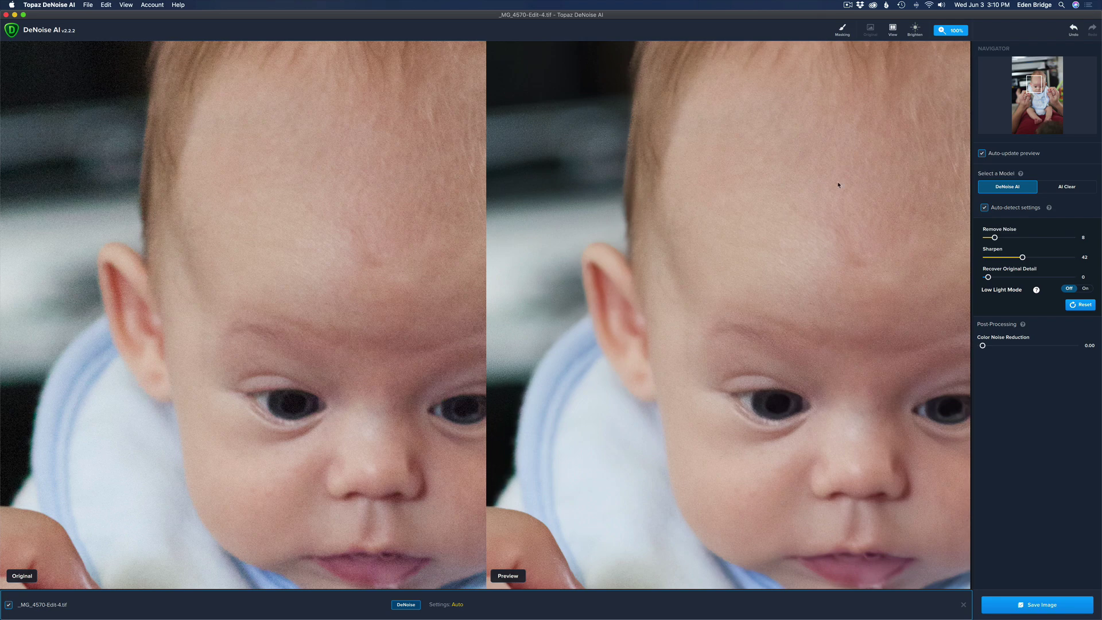
- Confirm Side-by-side View is checked in the View menu, then dismiss the menu
click(892, 28)
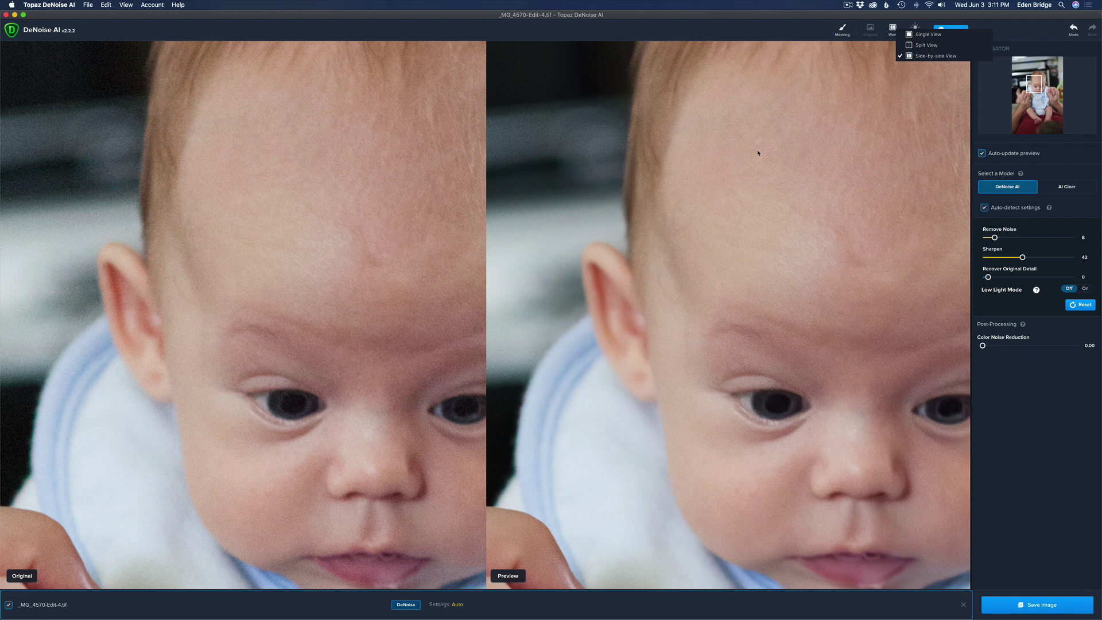
click(780, 29)
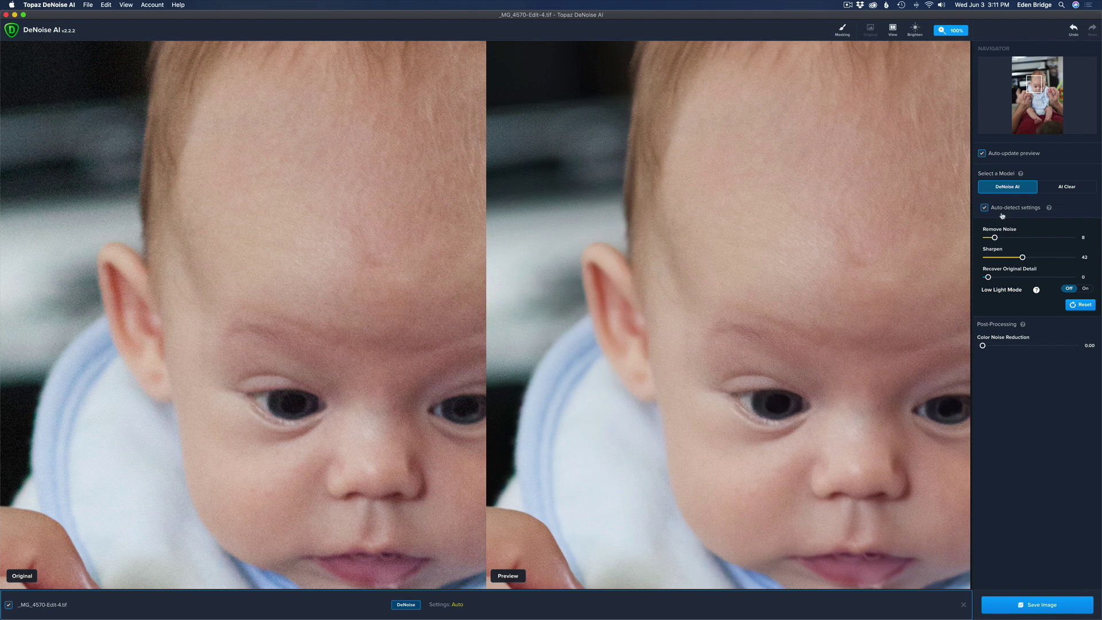
- Switch Low Light Mode on for the baby photo
click(1087, 288)
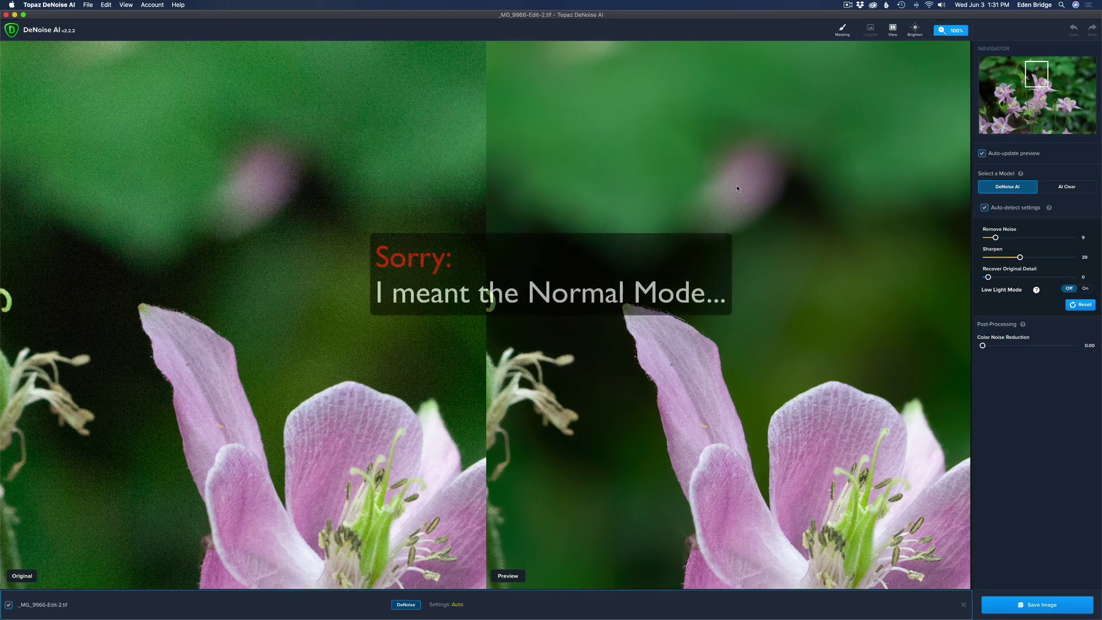
- Turn on Low Light Mode for the flower photo, checking it at 200% zoom before returning to 100%
click(954, 33)
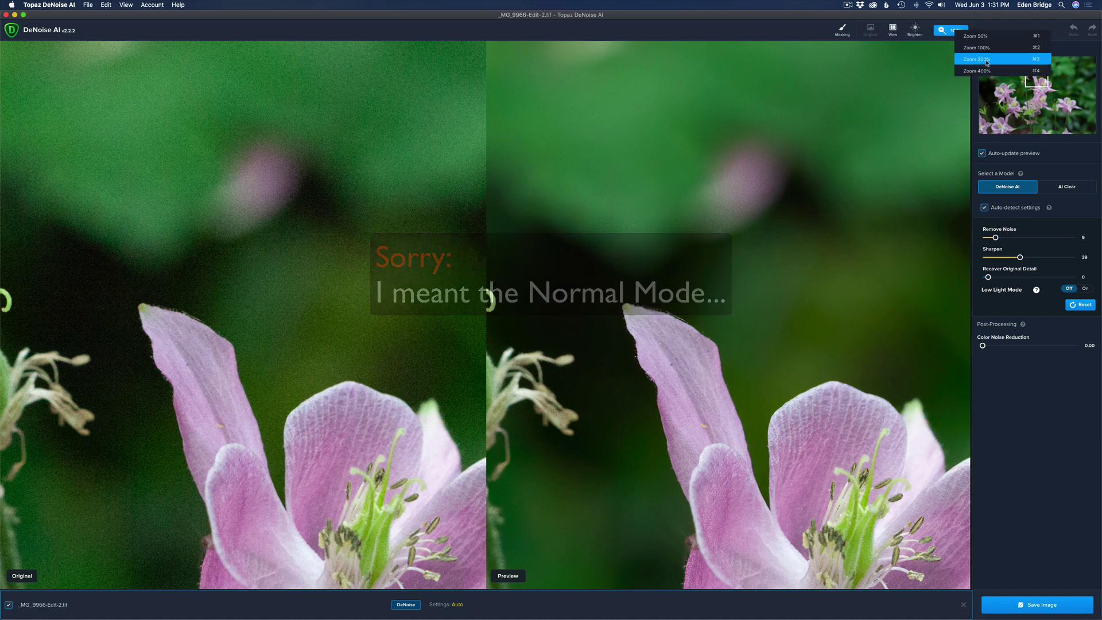
click(964, 57)
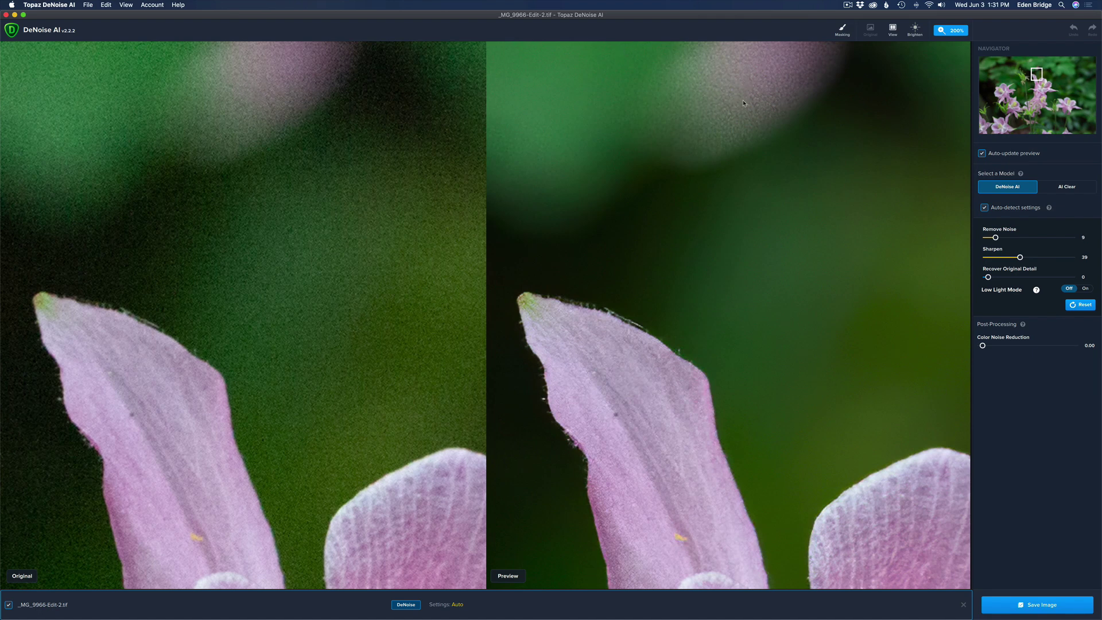
click(1085, 289)
click(951, 32)
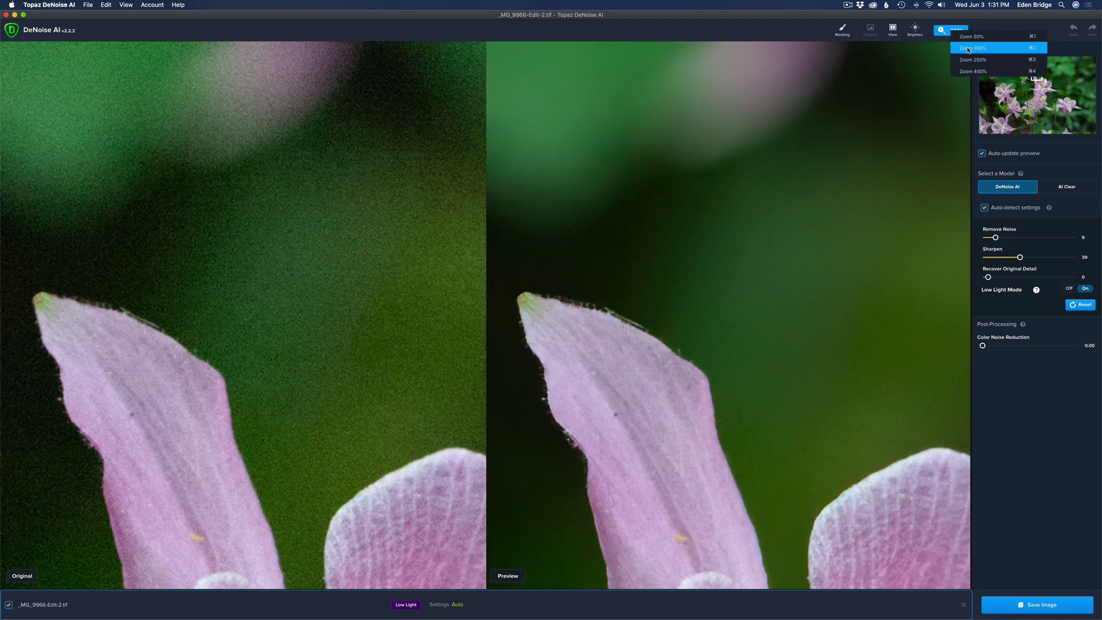
click(968, 49)
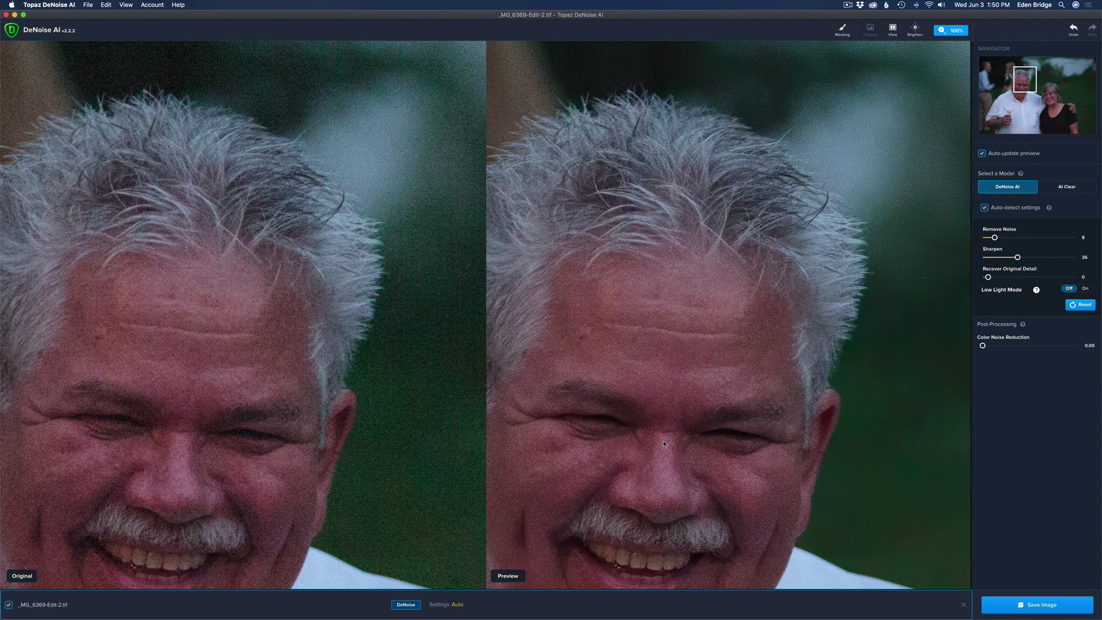
- Switch Low Light Mode on for the portrait and drag Remove Noise up to 26
click(1085, 289)
drag(995, 237, 1008, 239)
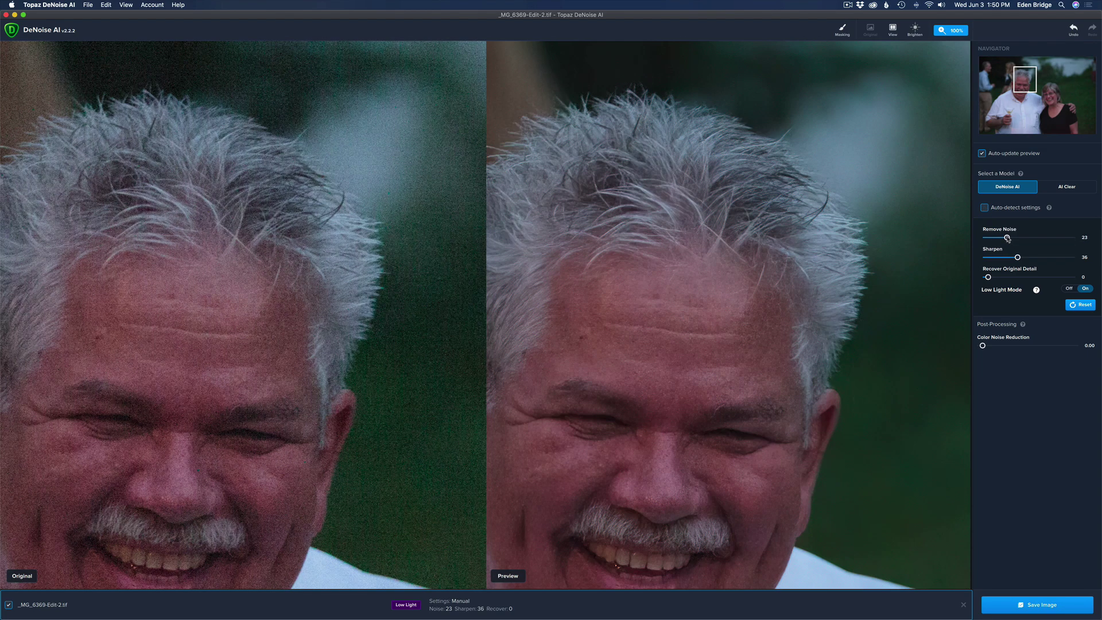
drag(1007, 239, 1010, 239)
click(1067, 289)
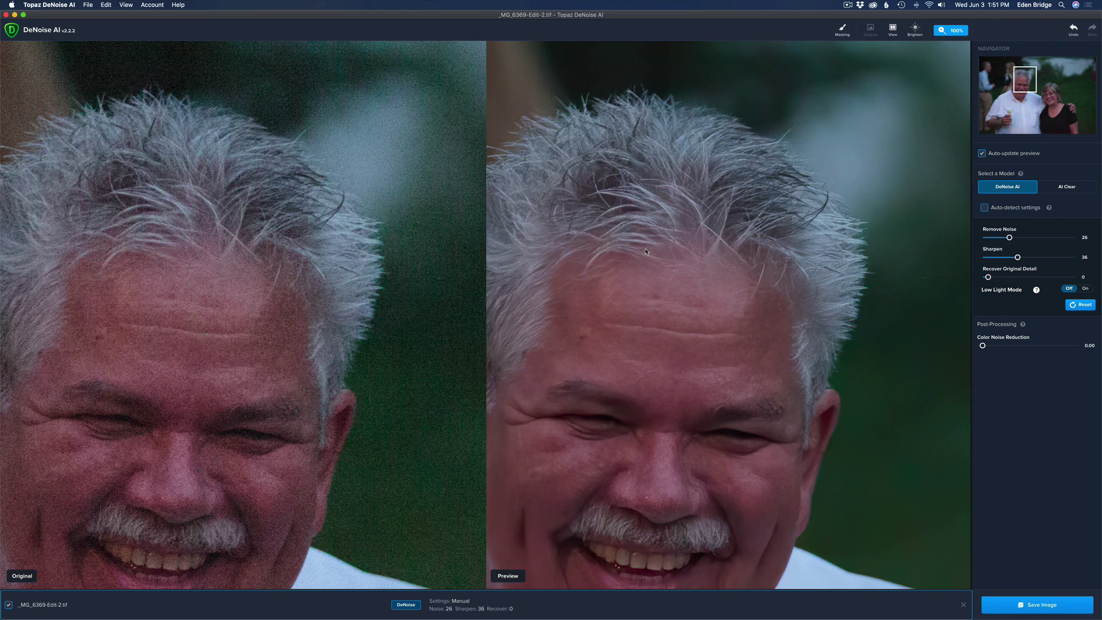
click(1085, 289)
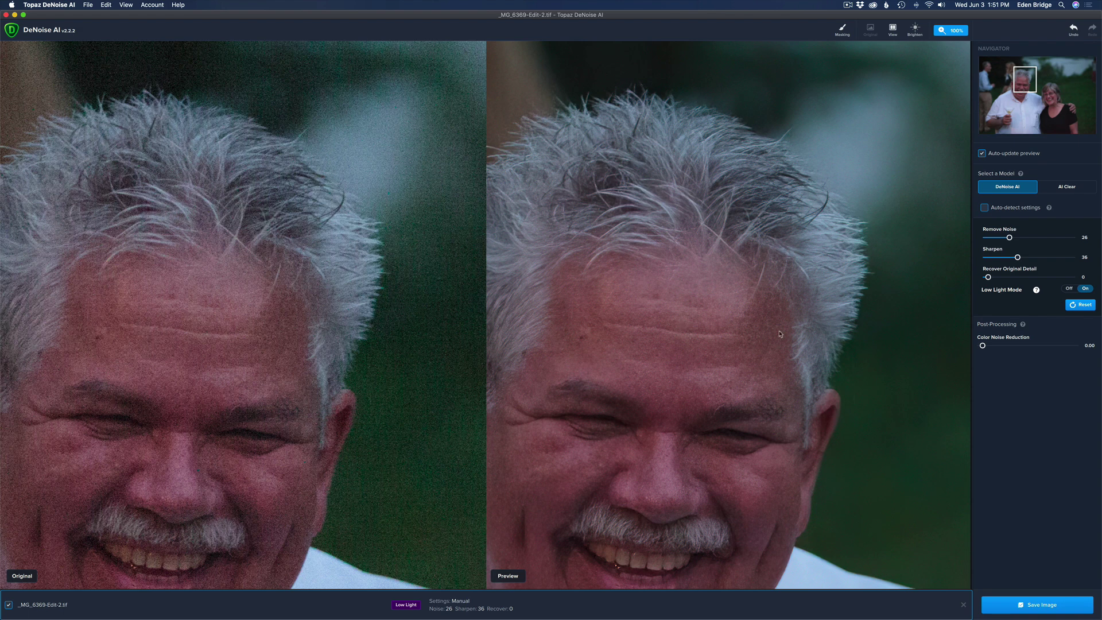
click(1069, 288)
click(1086, 288)
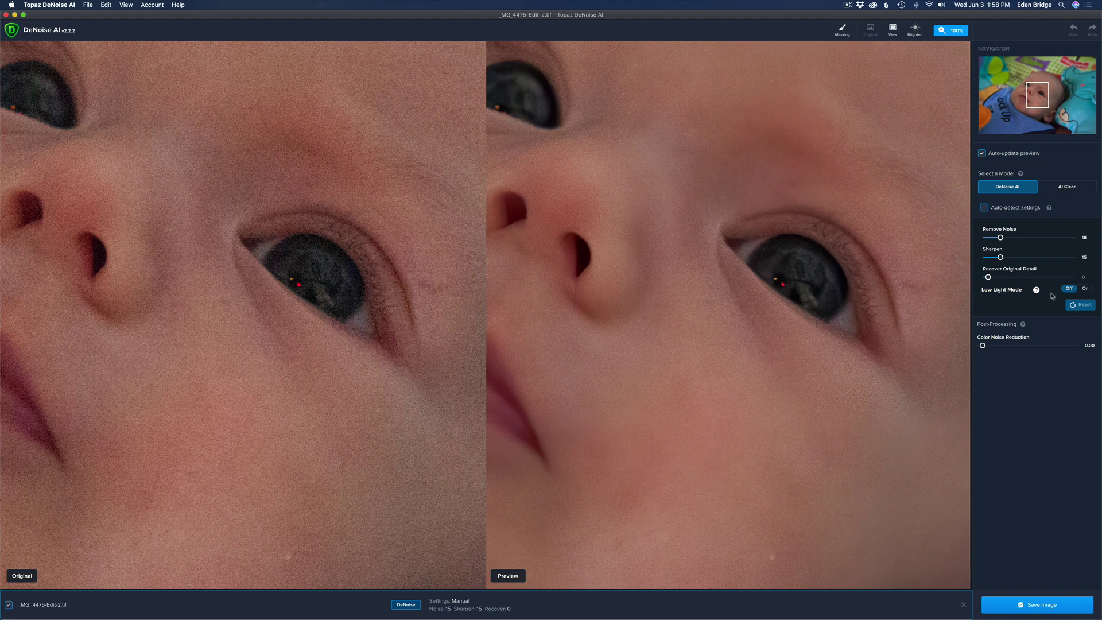
- Toggle Low Light Mode on and off to compare its effect on the blanket above the baby's head
click(1085, 290)
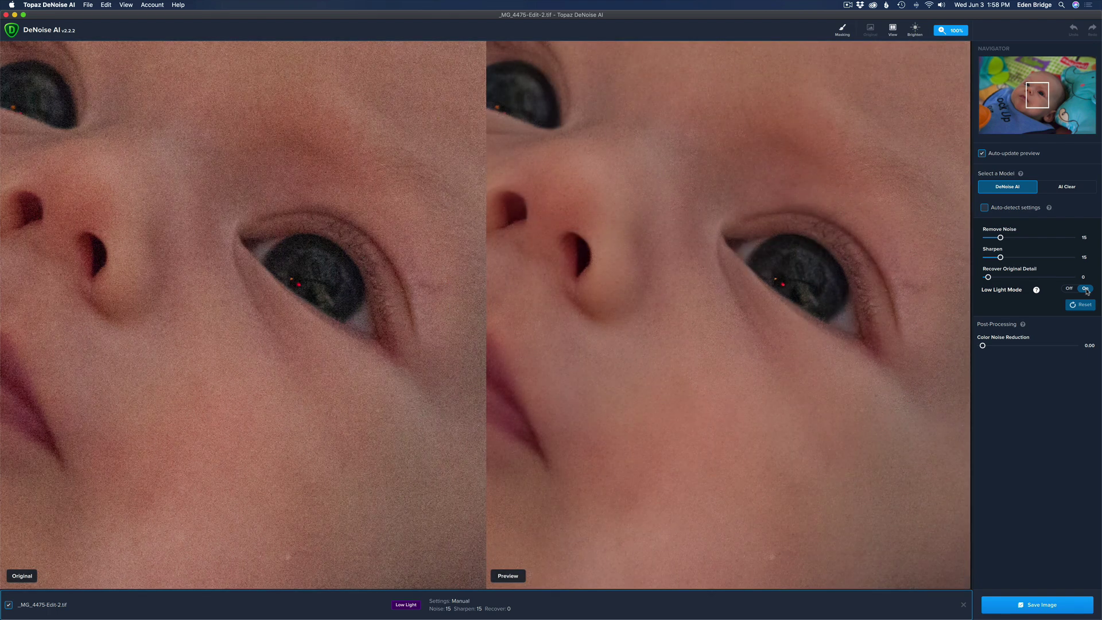
click(1069, 290)
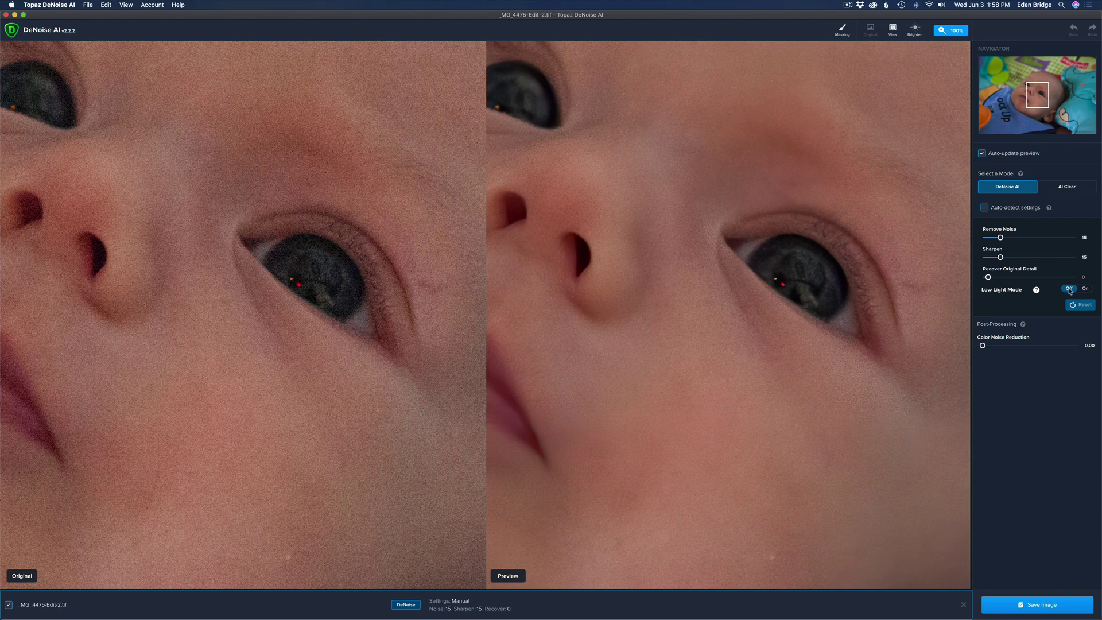
click(1085, 290)
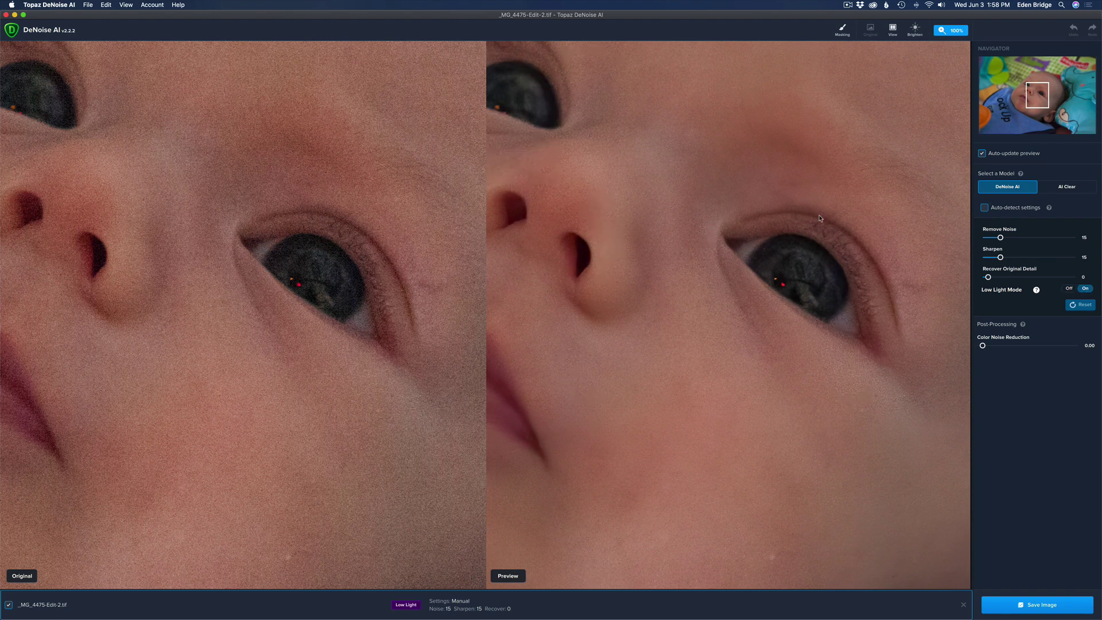
drag(342, 122, 298, 549)
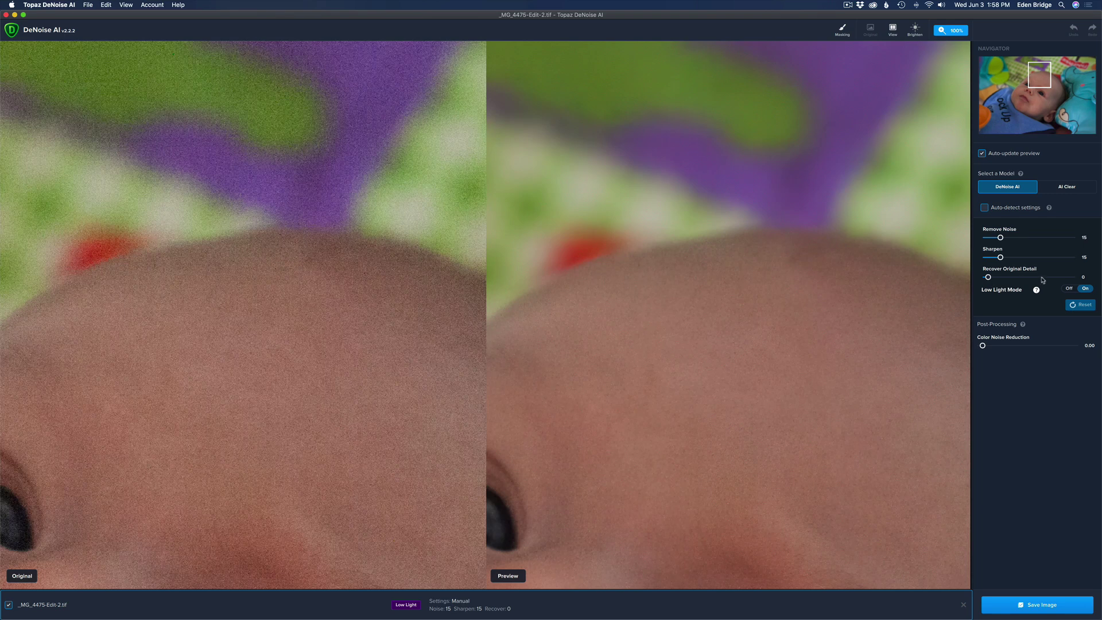
click(1070, 289)
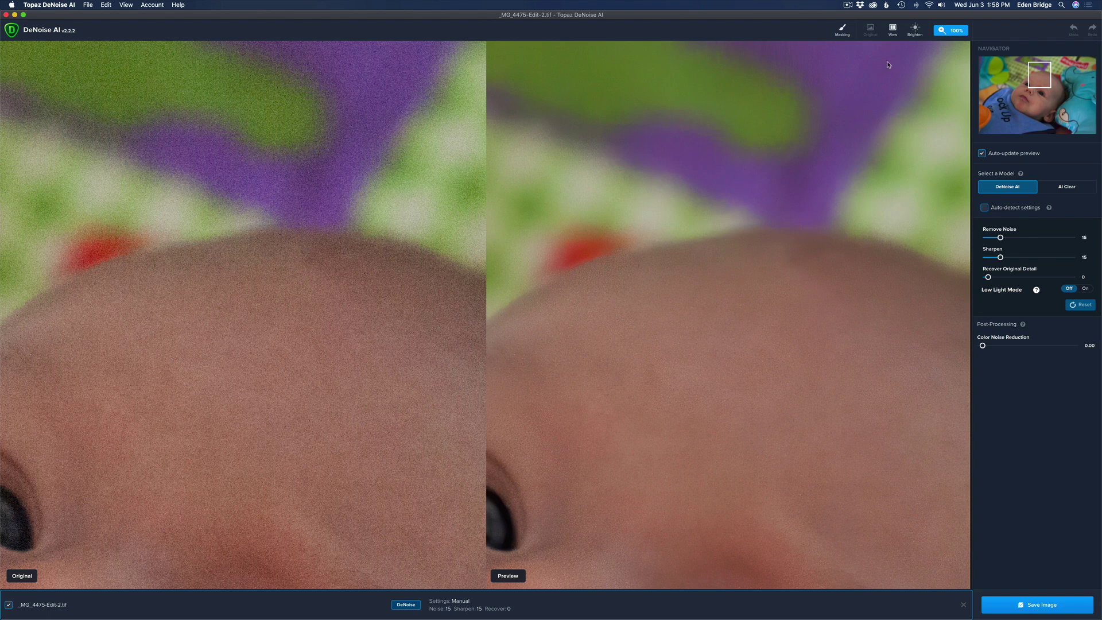
- Zoom to 200% on the upper background and turn Low Light Mode back on
click(956, 31)
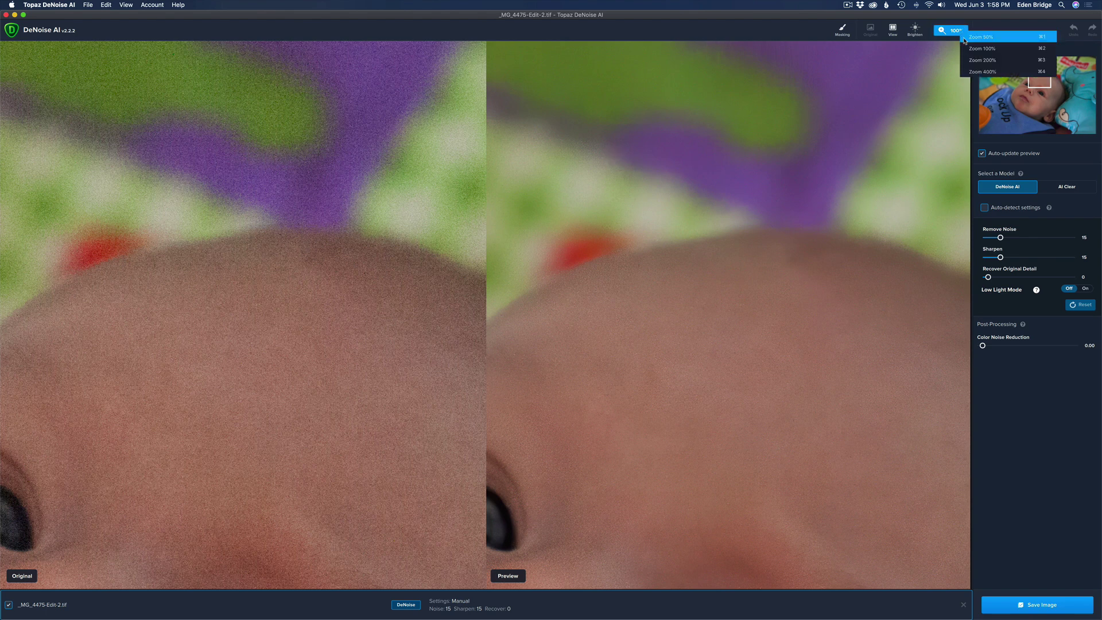
click(985, 60)
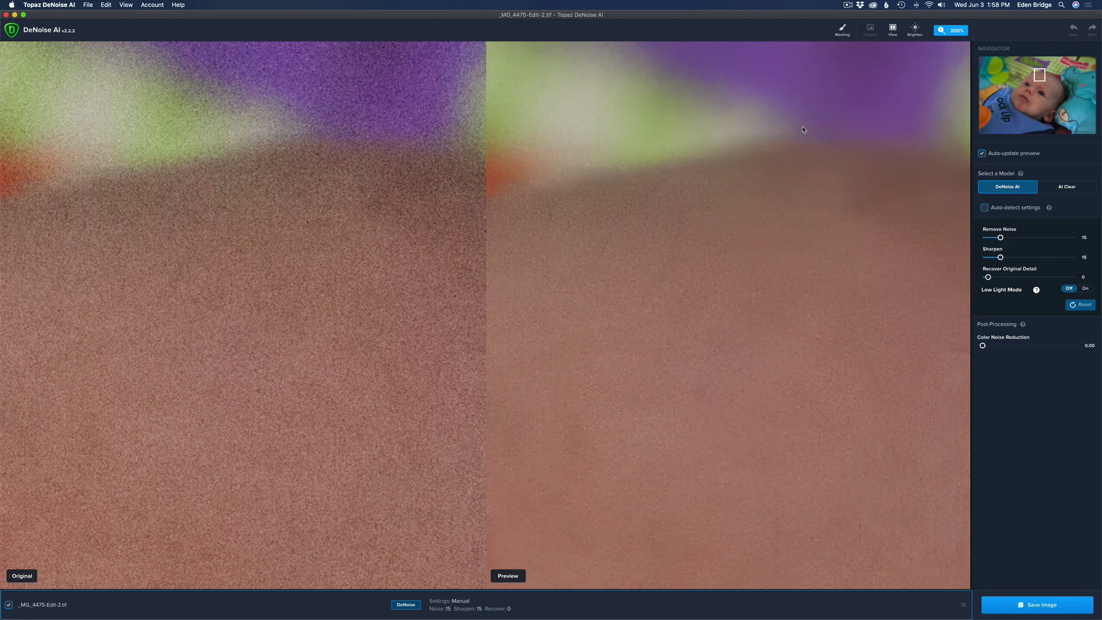
drag(381, 153, 369, 369)
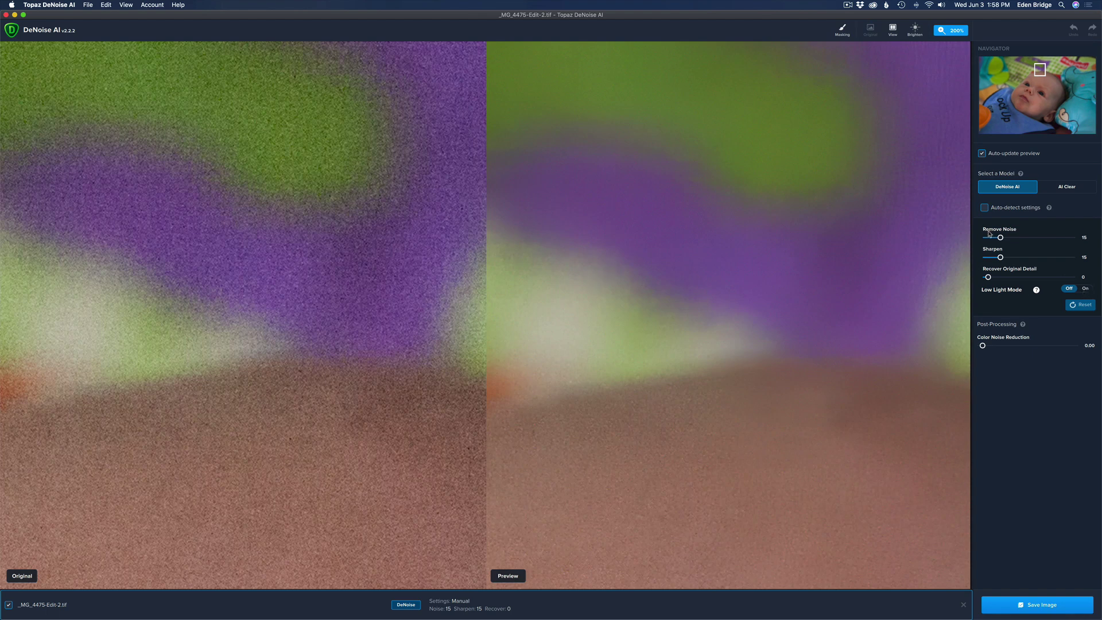
click(1085, 289)
click(955, 31)
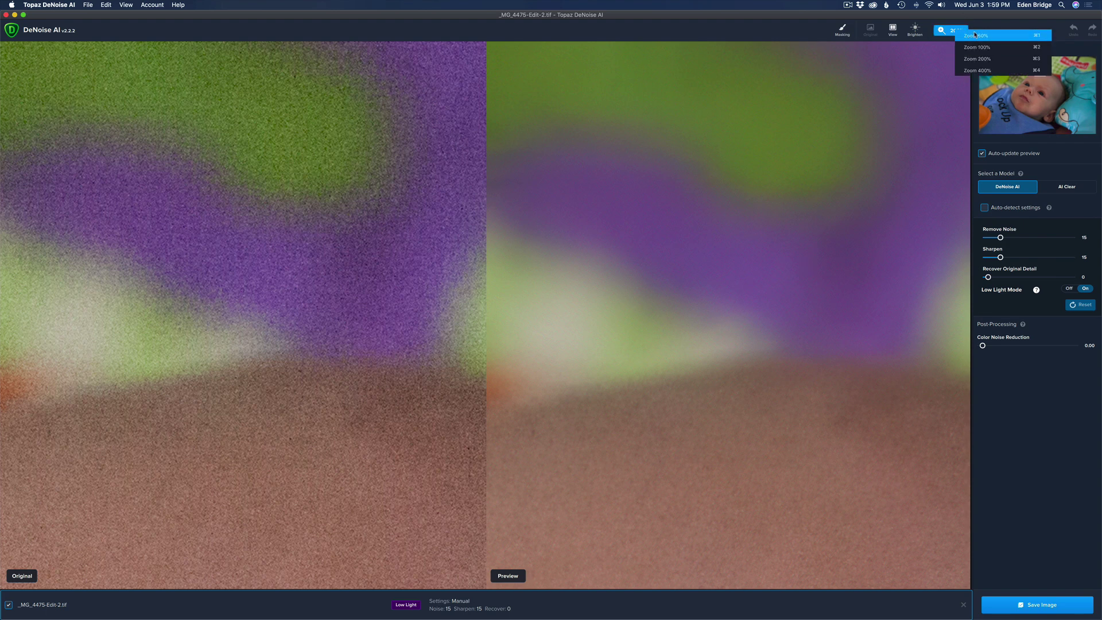
- View the baby's face at 50% zoom and drag Remove Noise from 15 up to 21
click(974, 36)
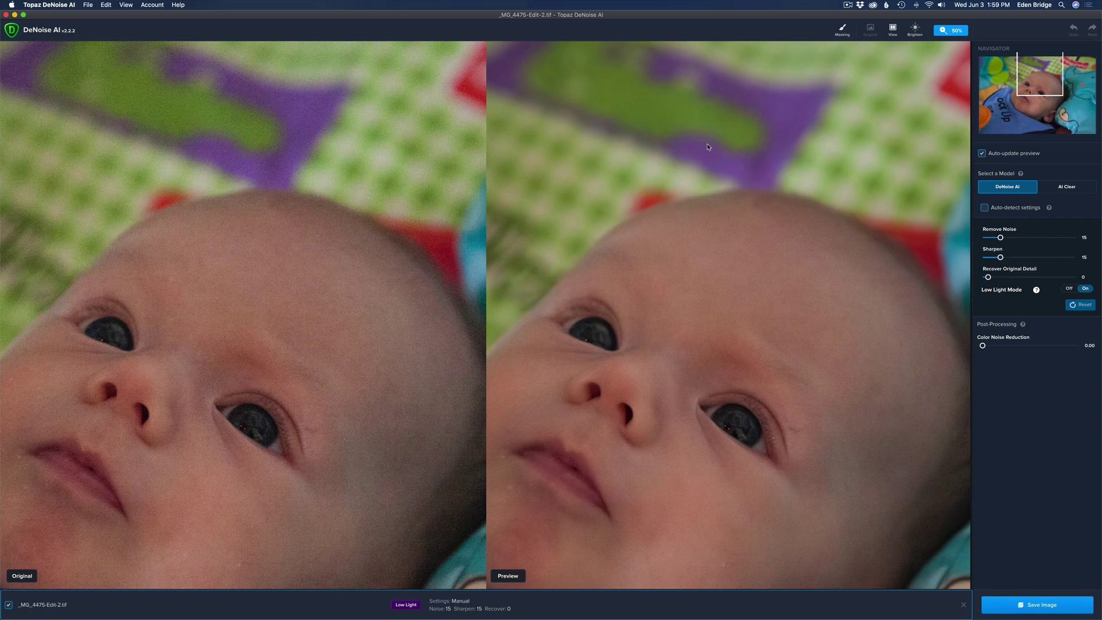
click(960, 30)
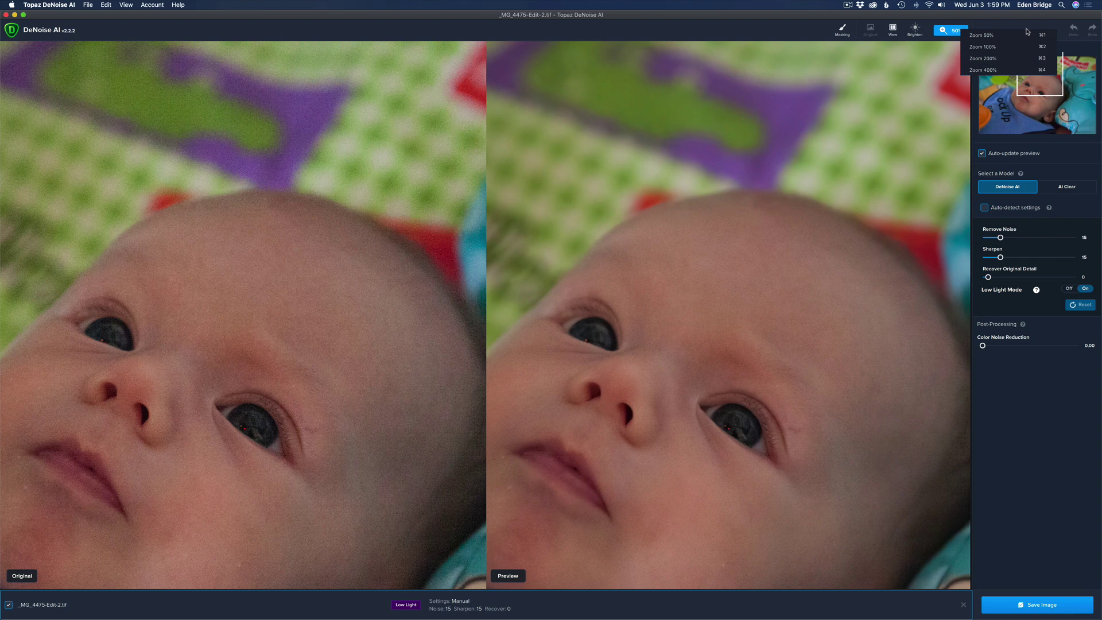
click(803, 30)
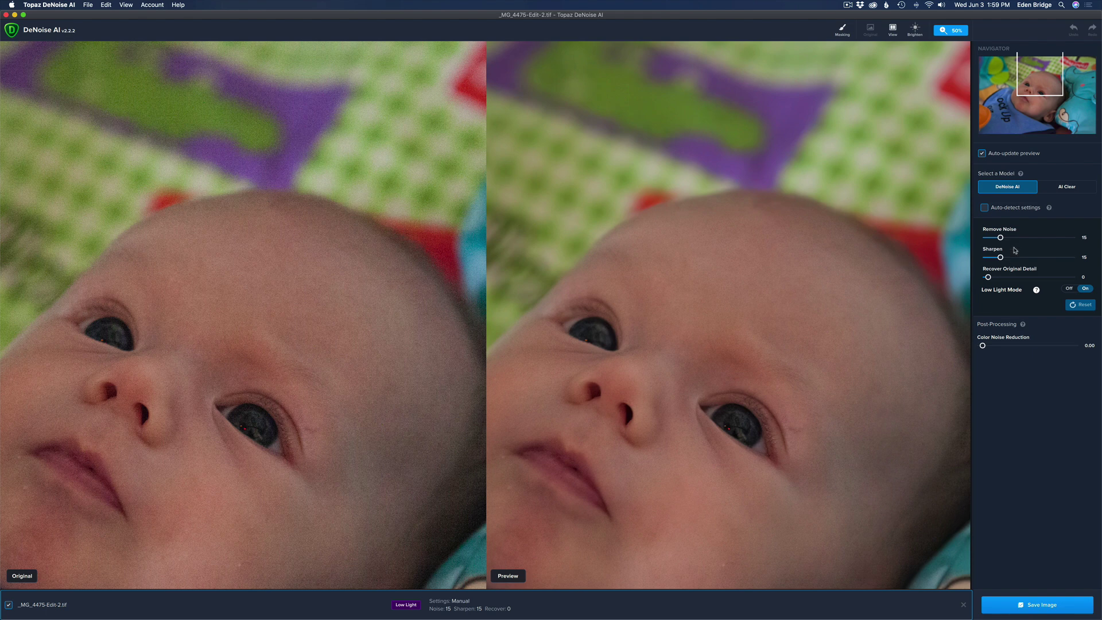
drag(1001, 240, 1007, 241)
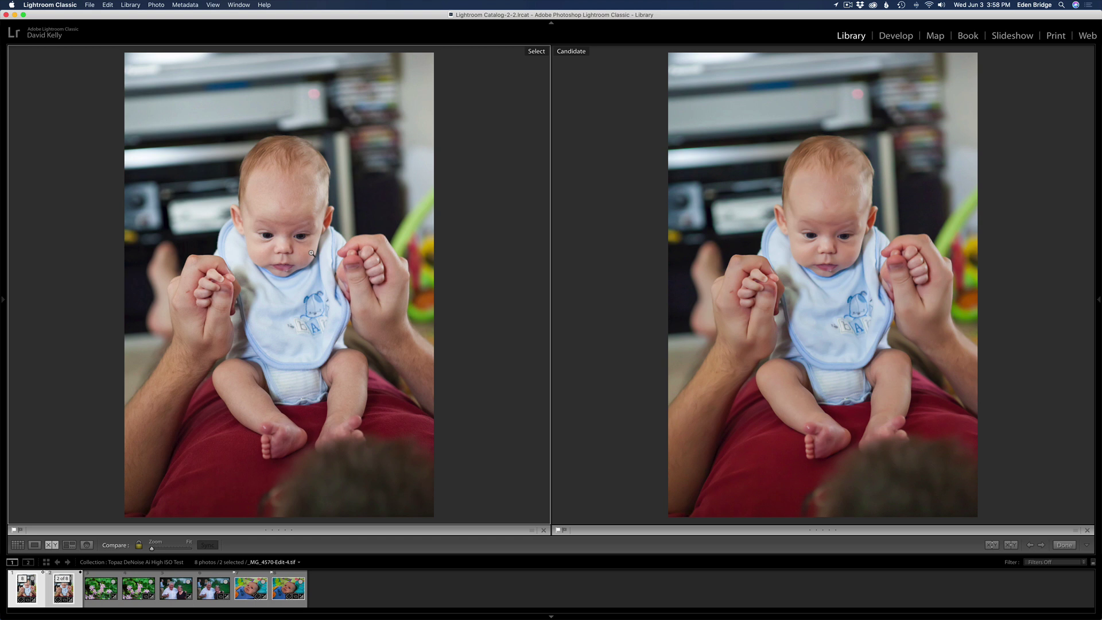
- Open the left panel and zoom both Select and Candidate to 1:1 on the baby's face
mouse_move(5, 303)
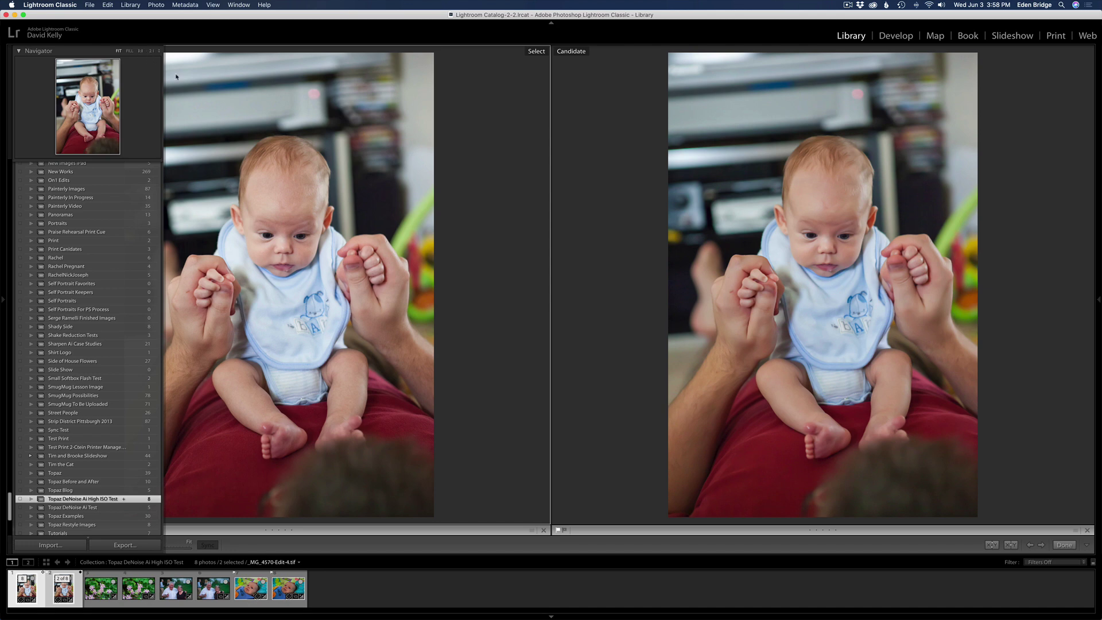
click(205, 99)
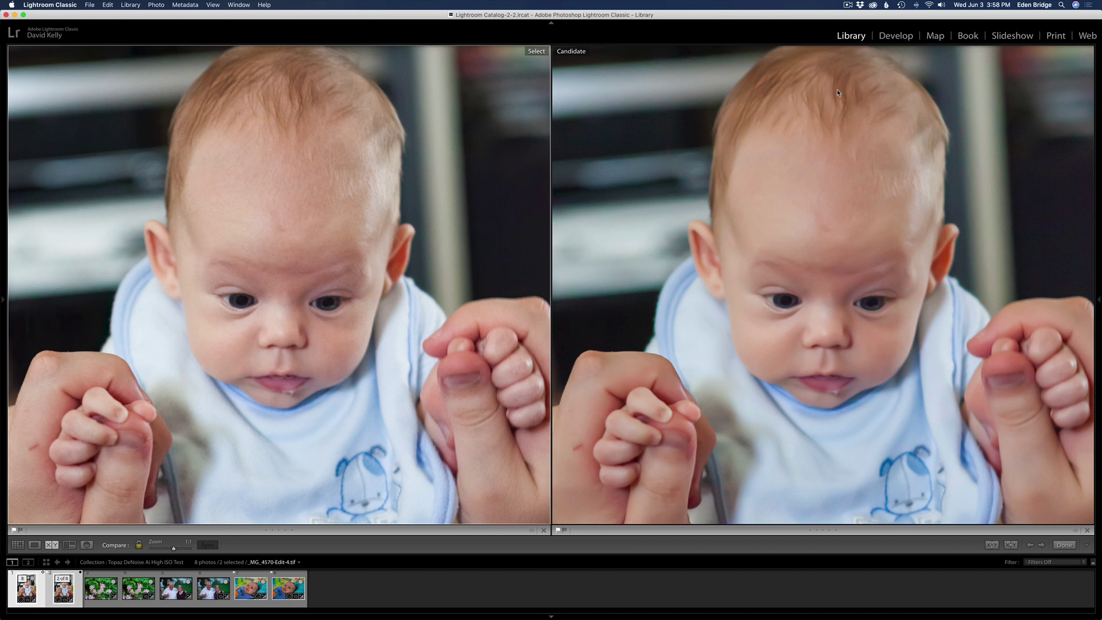
- Pan both locked 1:1 views down over the bib, hands and legs, then back to the face
drag(323, 322, 199, 89)
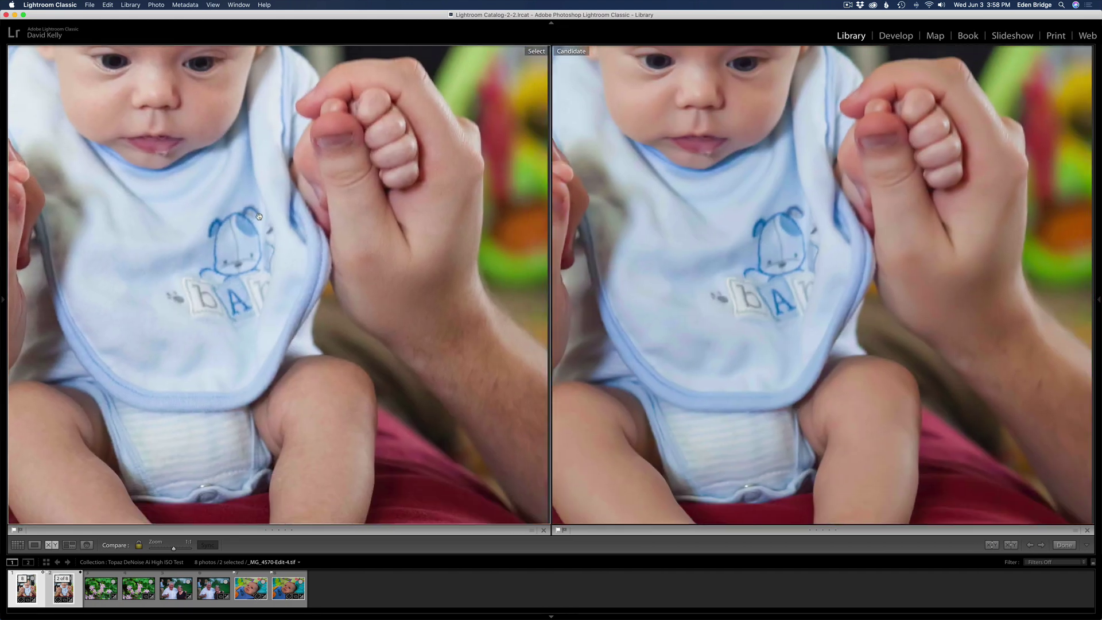
drag(240, 267, 283, 184)
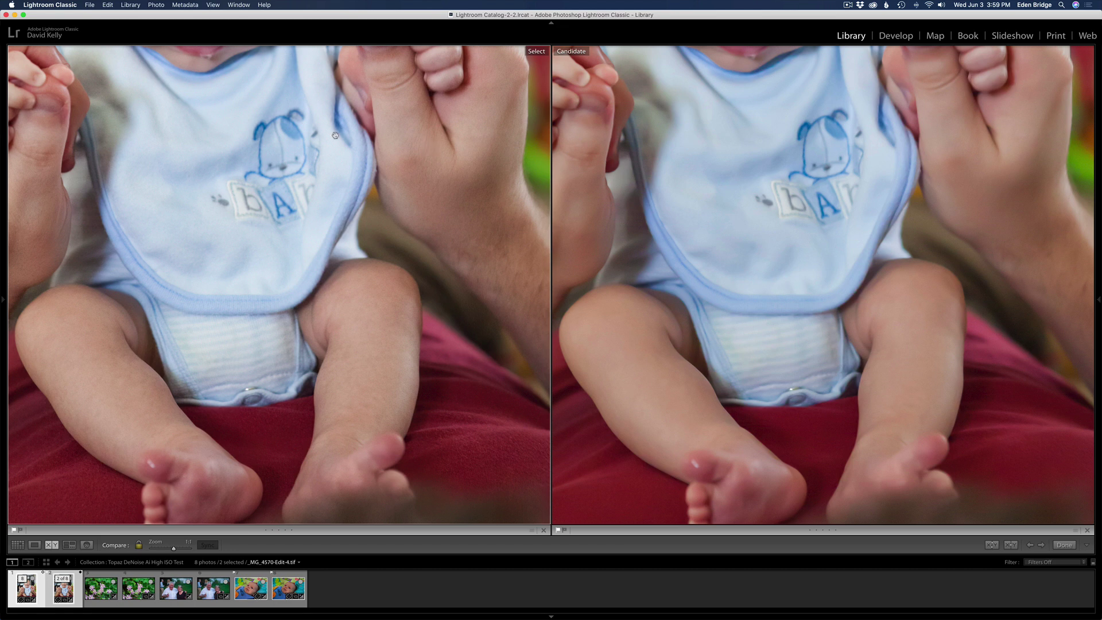
drag(324, 137, 431, 294)
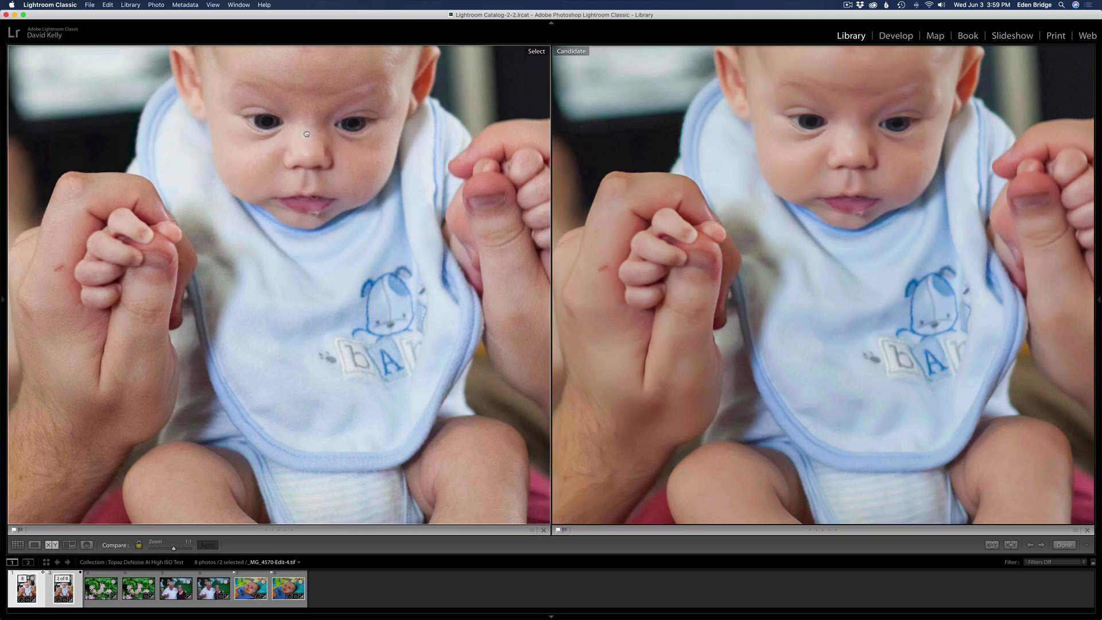
drag(309, 125, 286, 236)
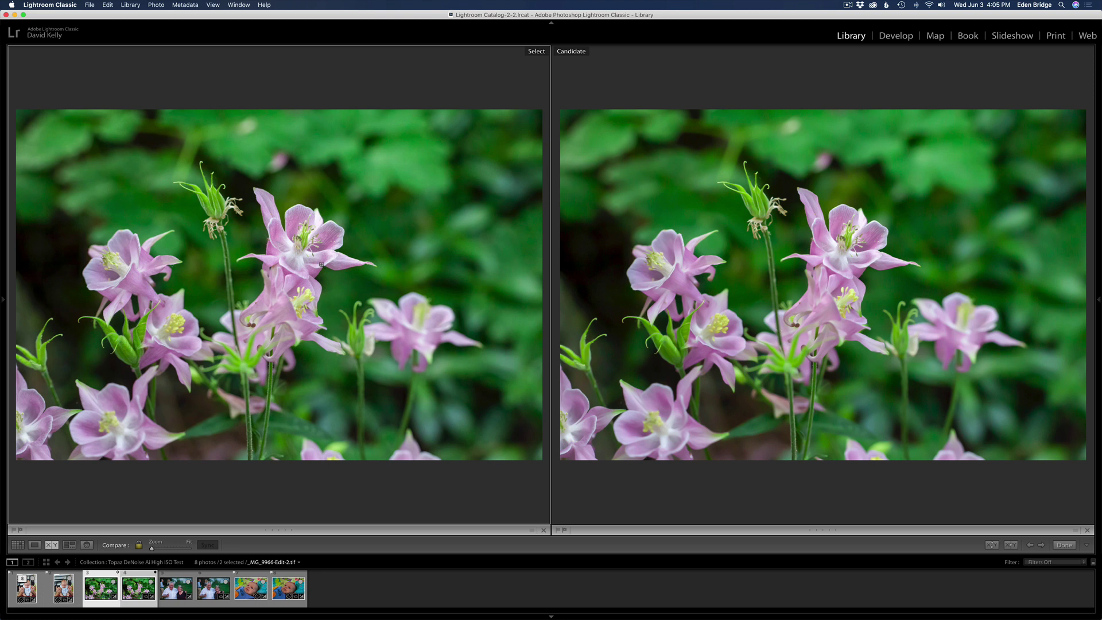
- Zoom both the Select and Candidate flower panes from Fit to 1:1
click(298, 243)
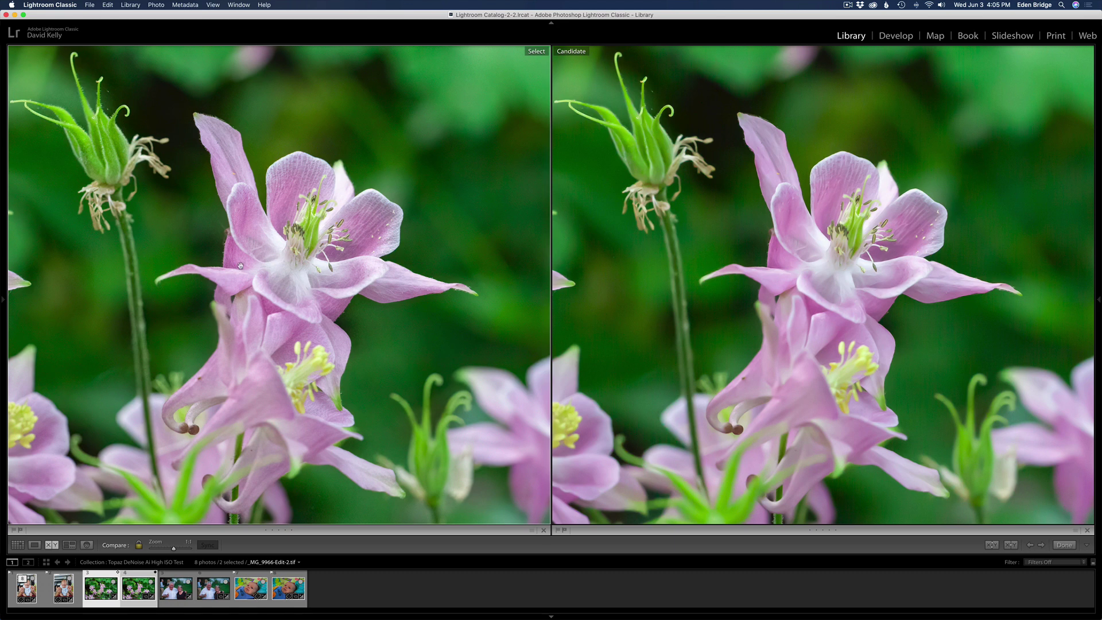
- Inspect the main pink bloom in both flower photos at 2:1, then return to the full view
mouse_move(2, 299)
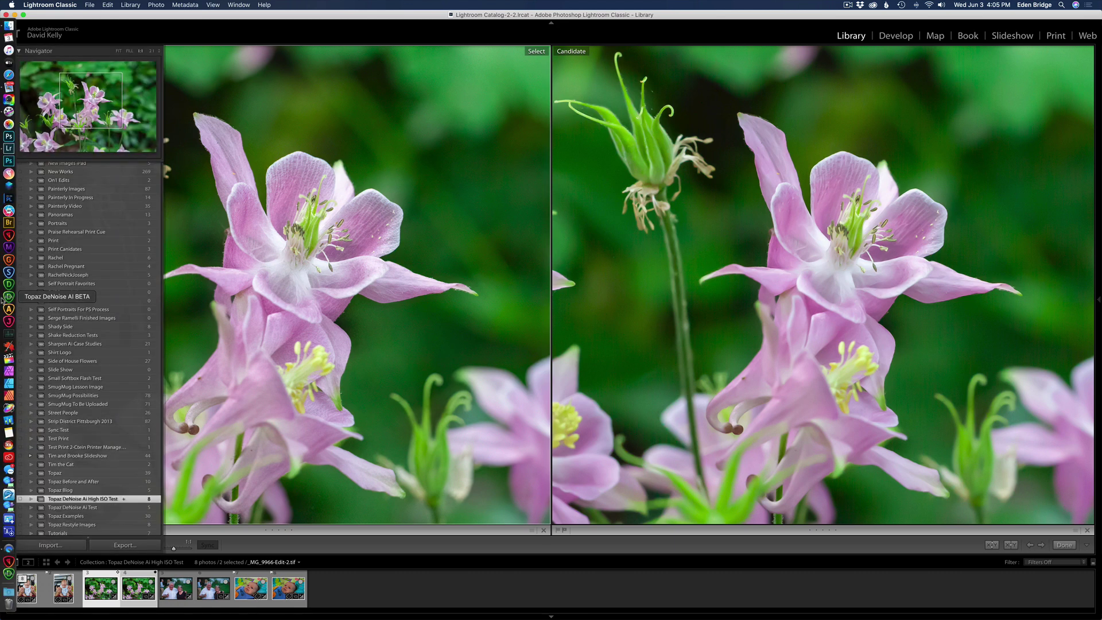
click(152, 51)
drag(343, 172, 267, 300)
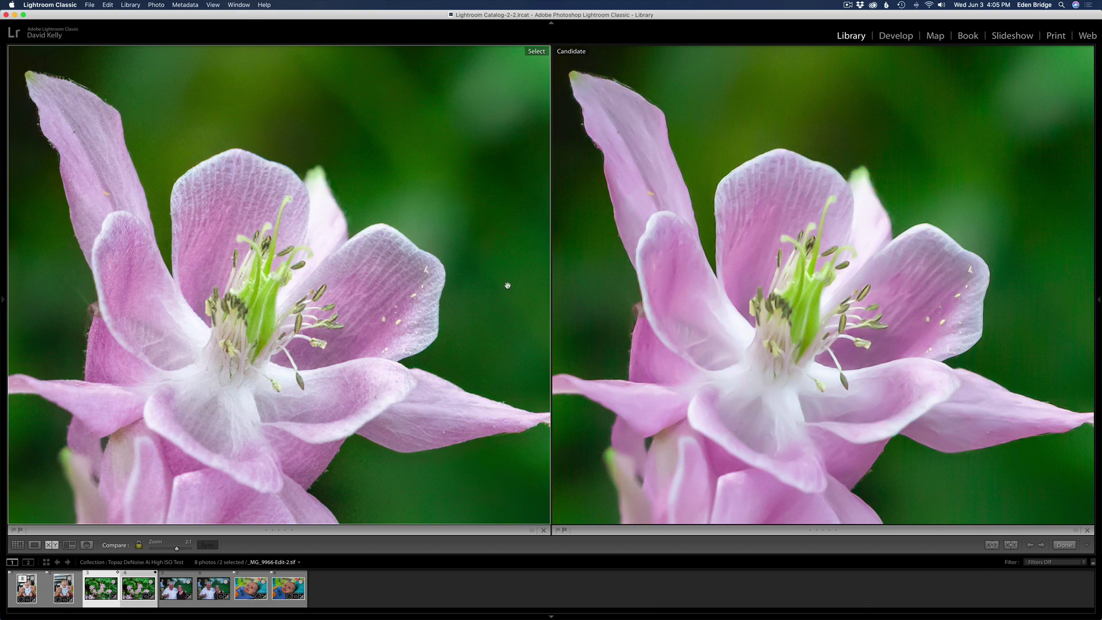
click(443, 288)
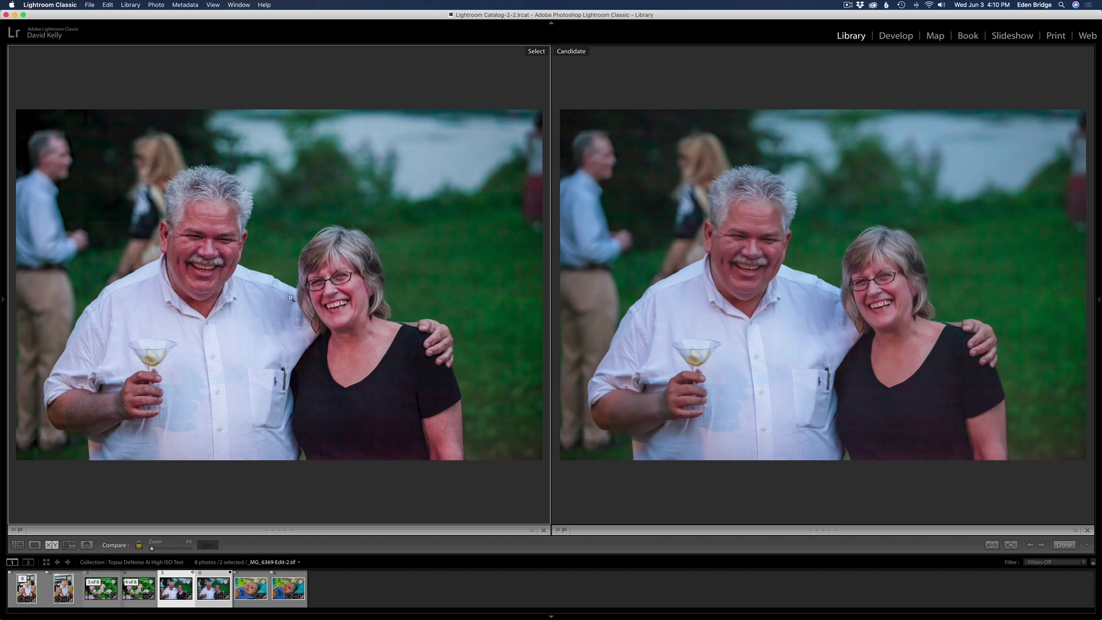
- Zoom both couple photos in on the man's face for a close comparison
click(221, 256)
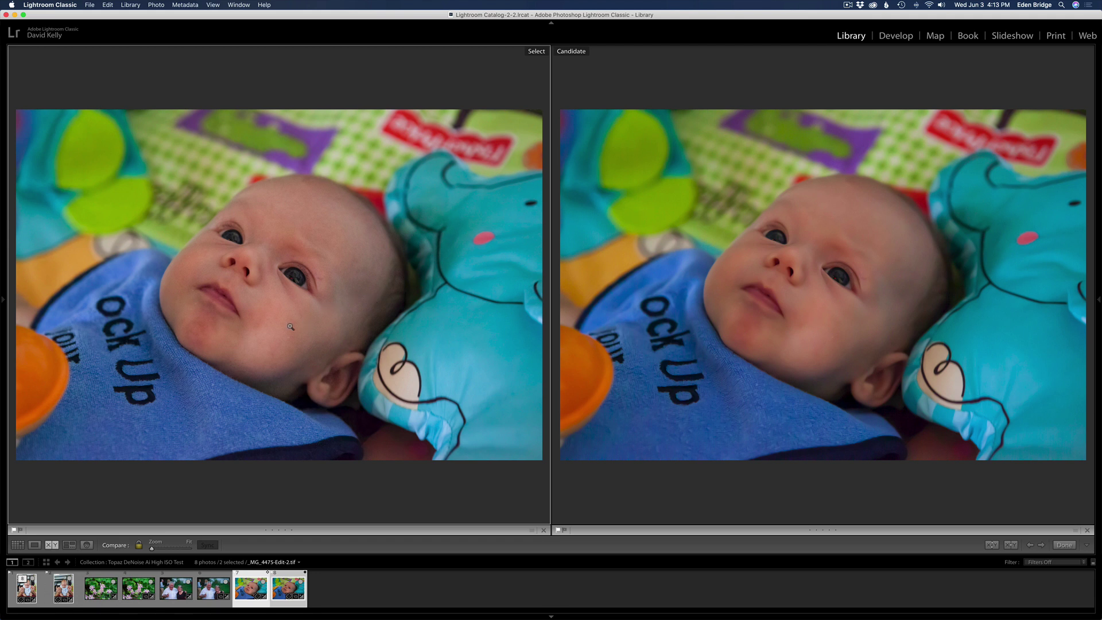
click(279, 296)
drag(221, 361, 296, 307)
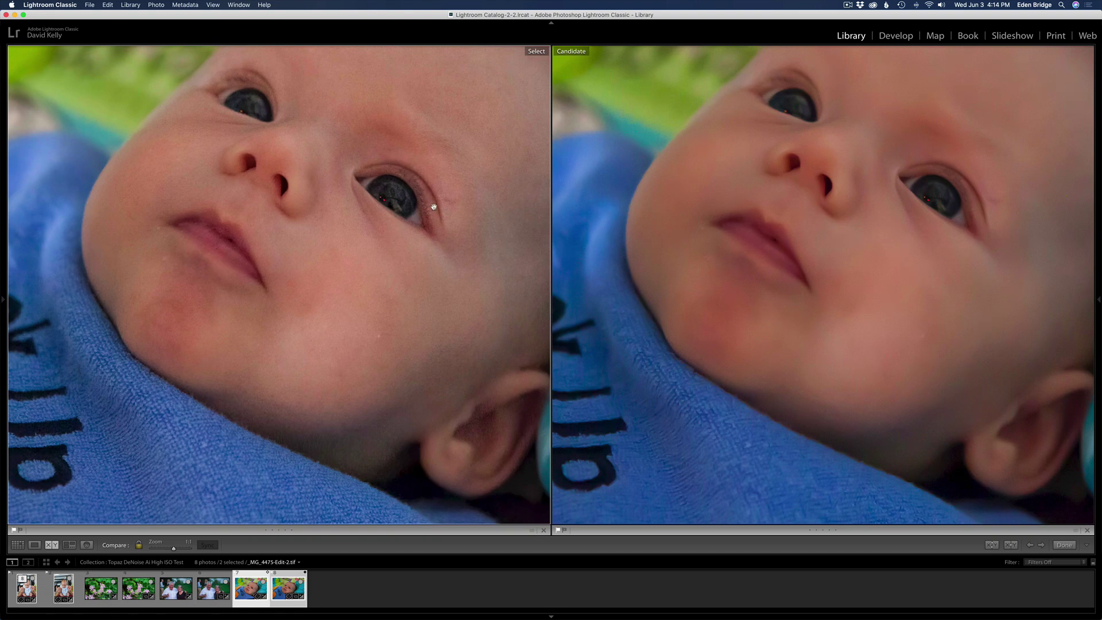
drag(888, 223, 803, 384)
drag(801, 239, 793, 309)
drag(487, 378, 477, 225)
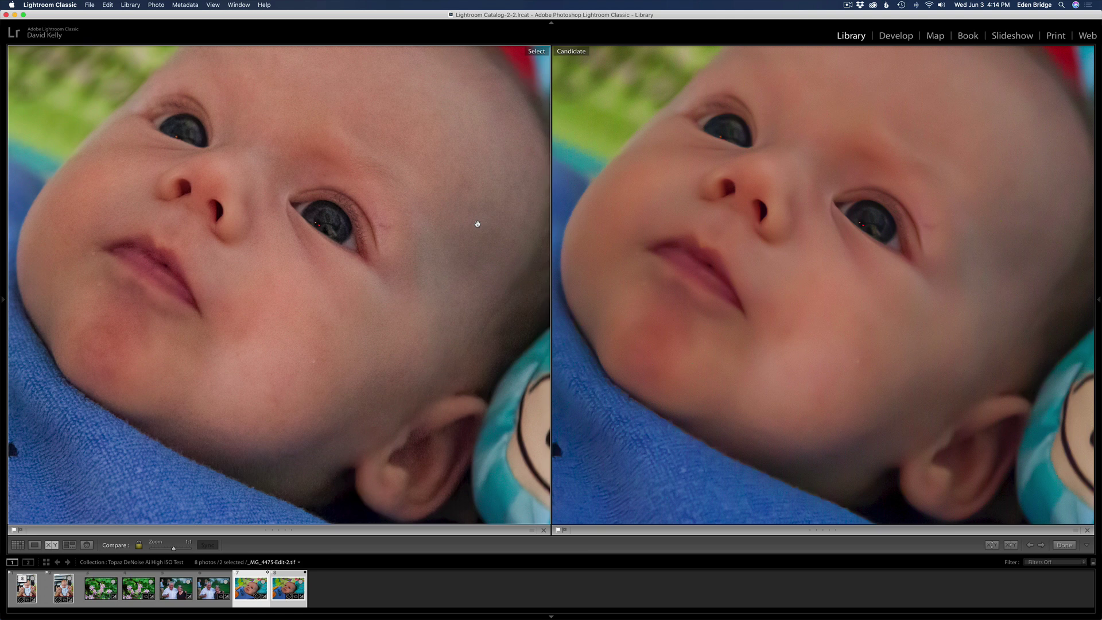
click(390, 236)
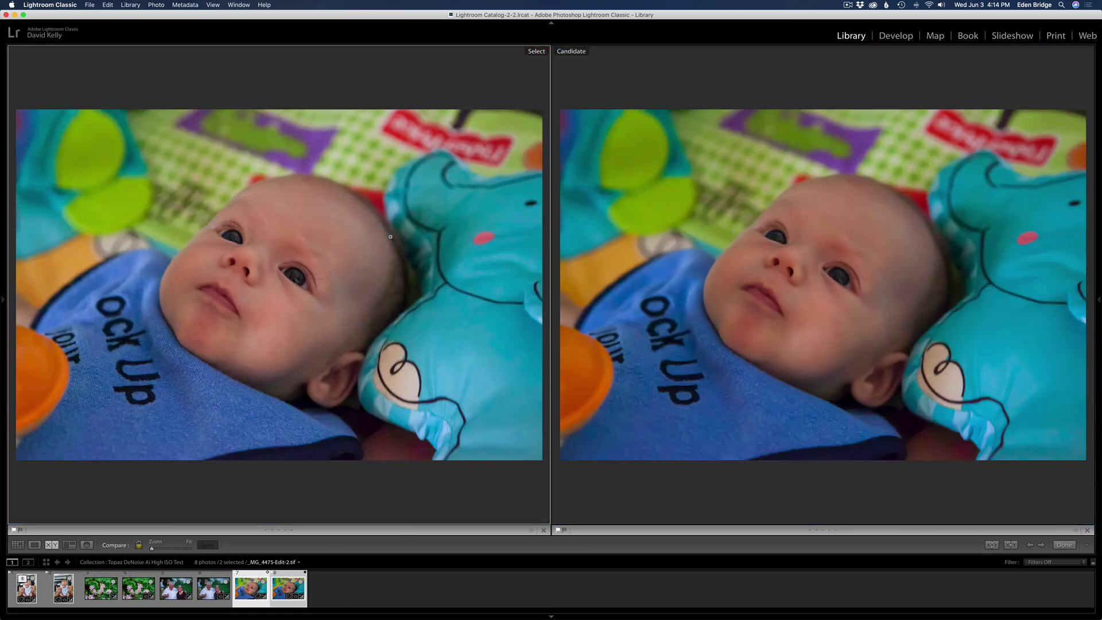